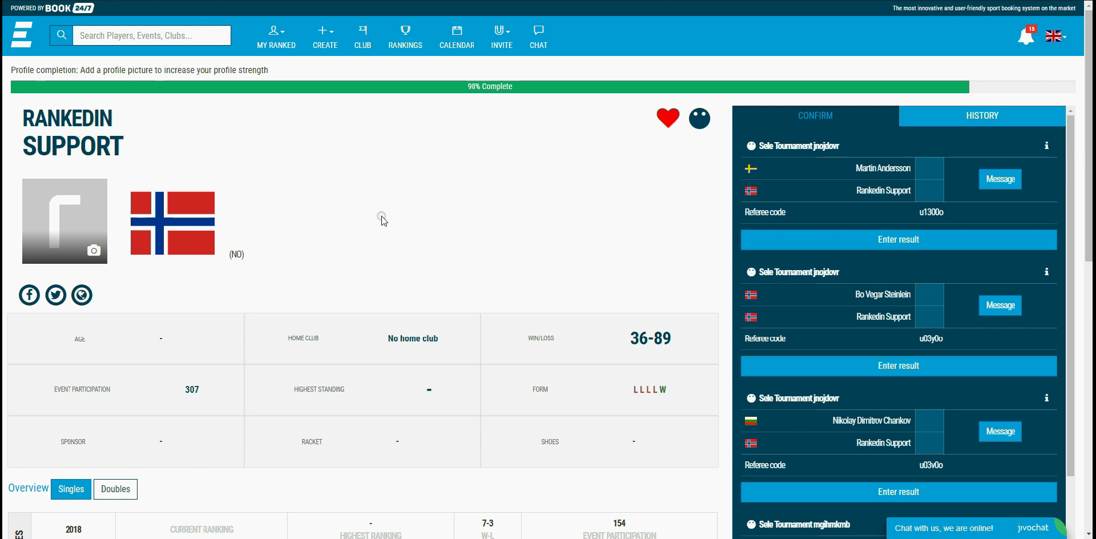
- Begin a new Club / Organisation from the CREATE menu and name it 'Rankedin Tutorial Federation'
{"action": "left_click", "coordinate": [325, 46]}
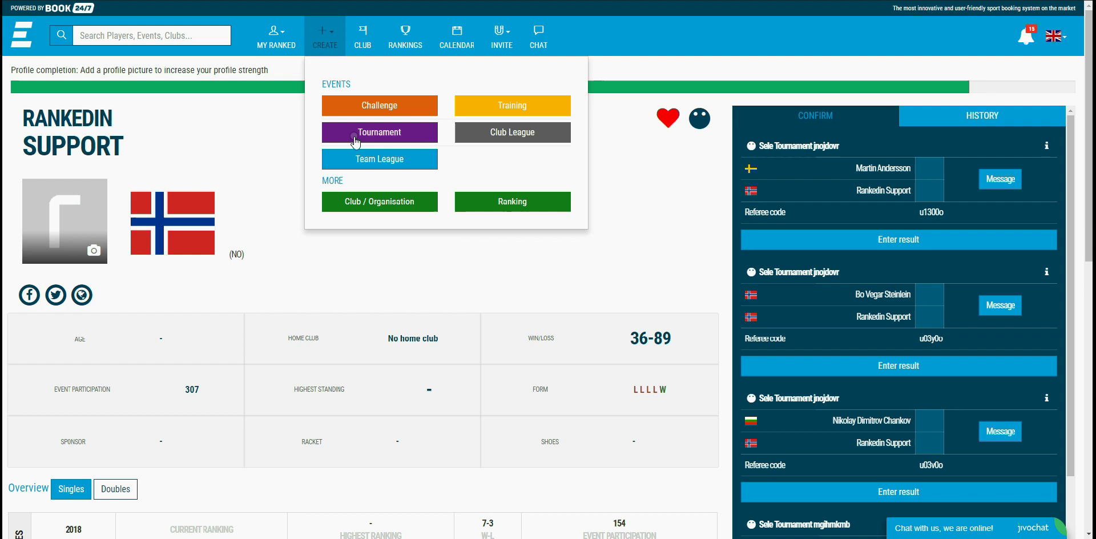
{"action": "left_click", "coordinate": [384, 203]}
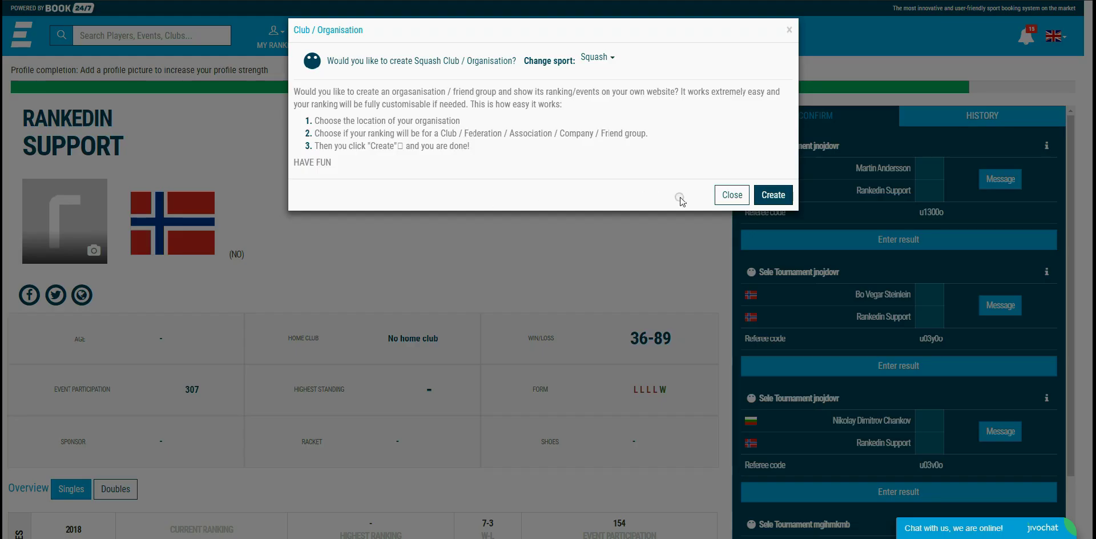
{"action": "left_click", "coordinate": [770, 197]}
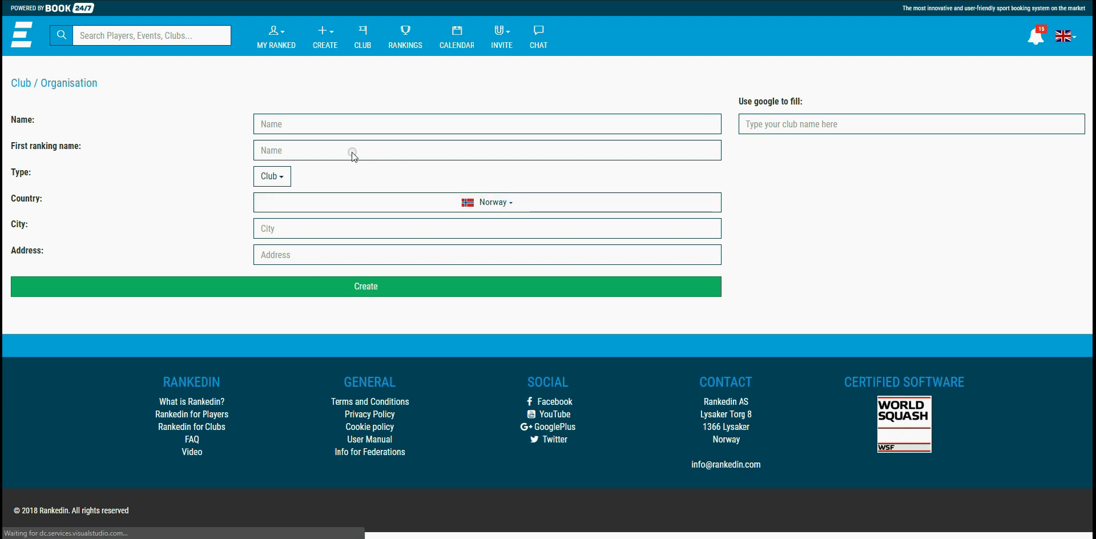
{"action": "left_click", "coordinate": [304, 125]}
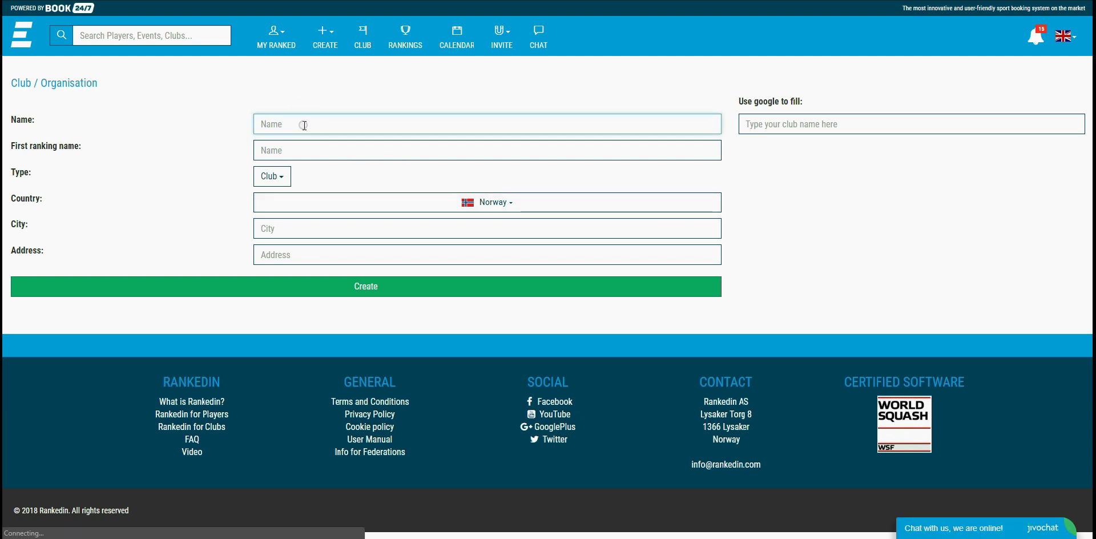
{"action": "type", "text": "Ran"}
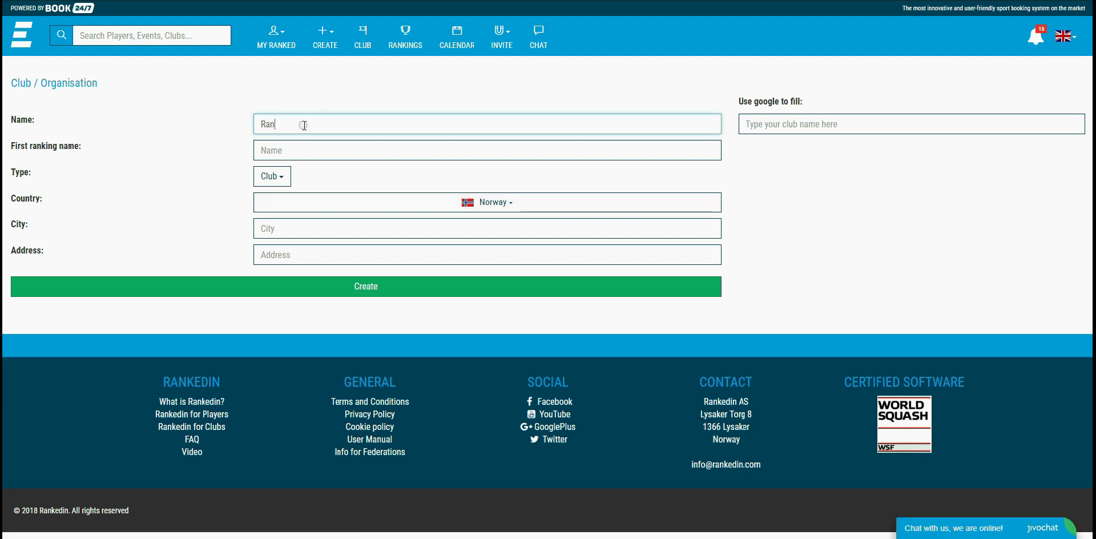
{"action": "type", "text": "kedin Tu"}
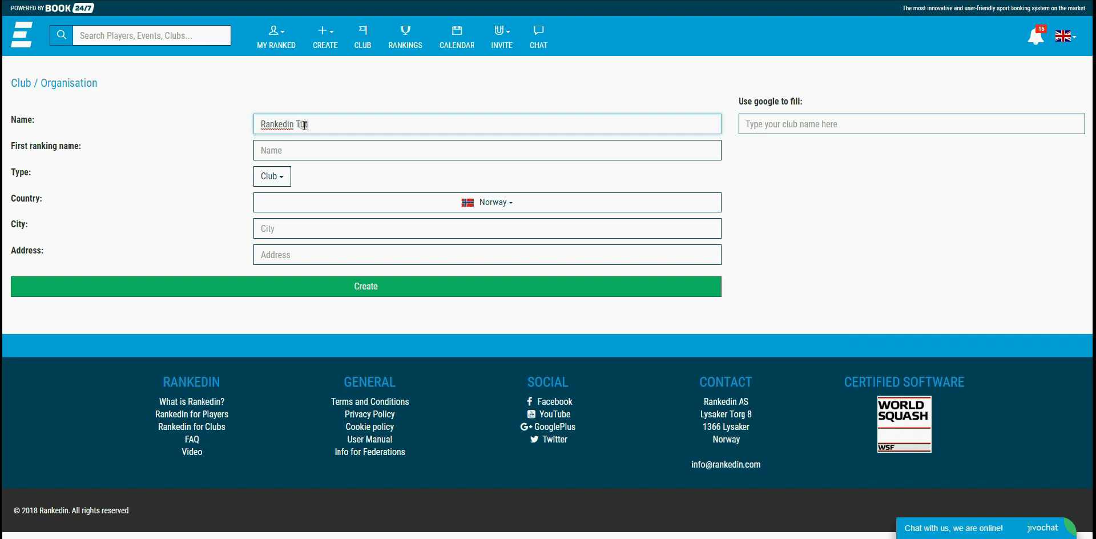
{"action": "type", "text": "torial Federation"}
- Name the first ranking 'Tutorial ranking' and set the organisation type to Federations
{"action": "left_click", "coordinate": [284, 146]}
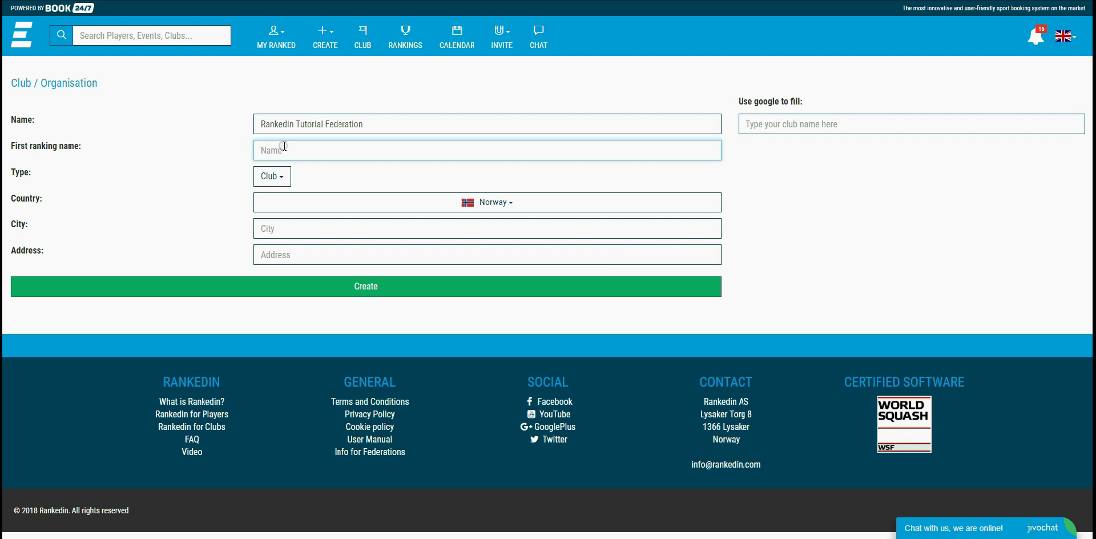
{"action": "type", "text": "Tutorial ranking"}
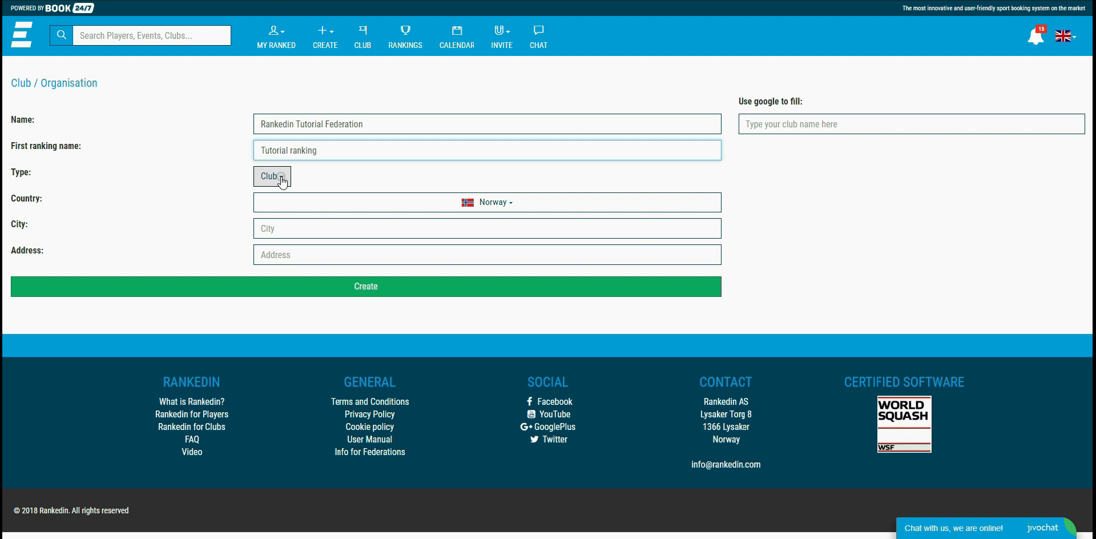
{"action": "left_click", "coordinate": [282, 180]}
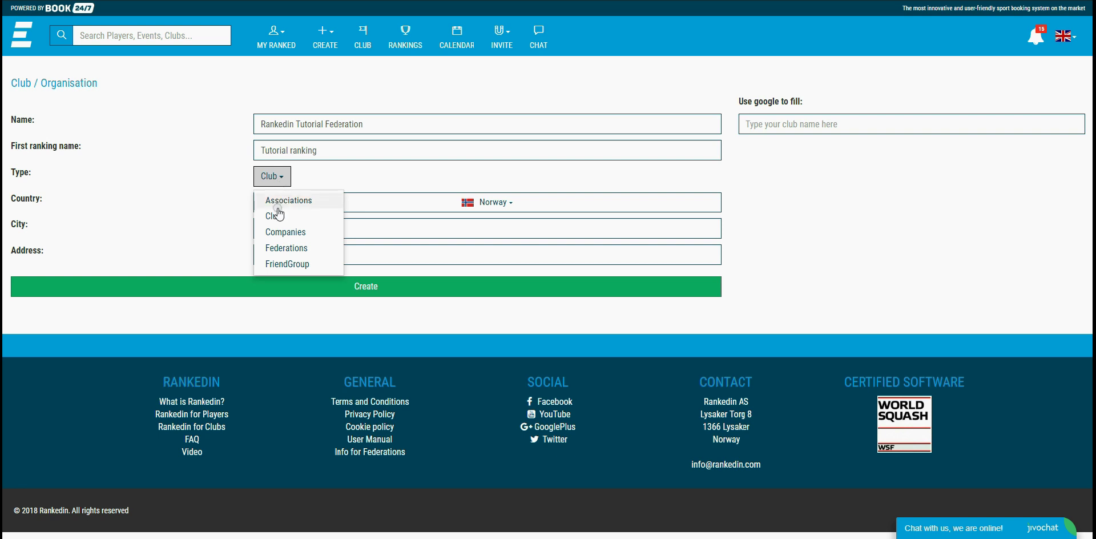
{"action": "left_click", "coordinate": [286, 249]}
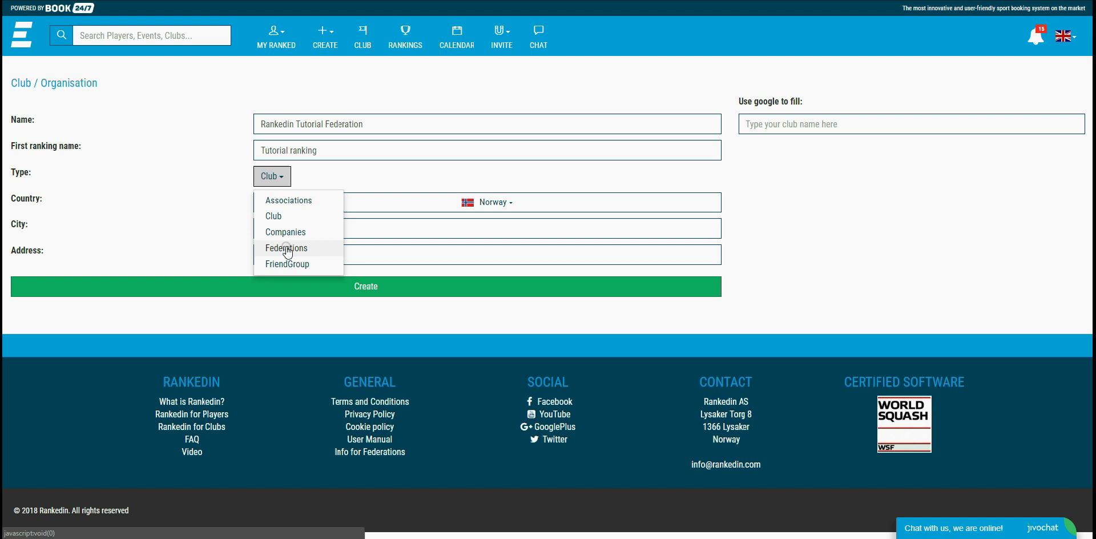
{"action": "left_click", "coordinate": [286, 248]}
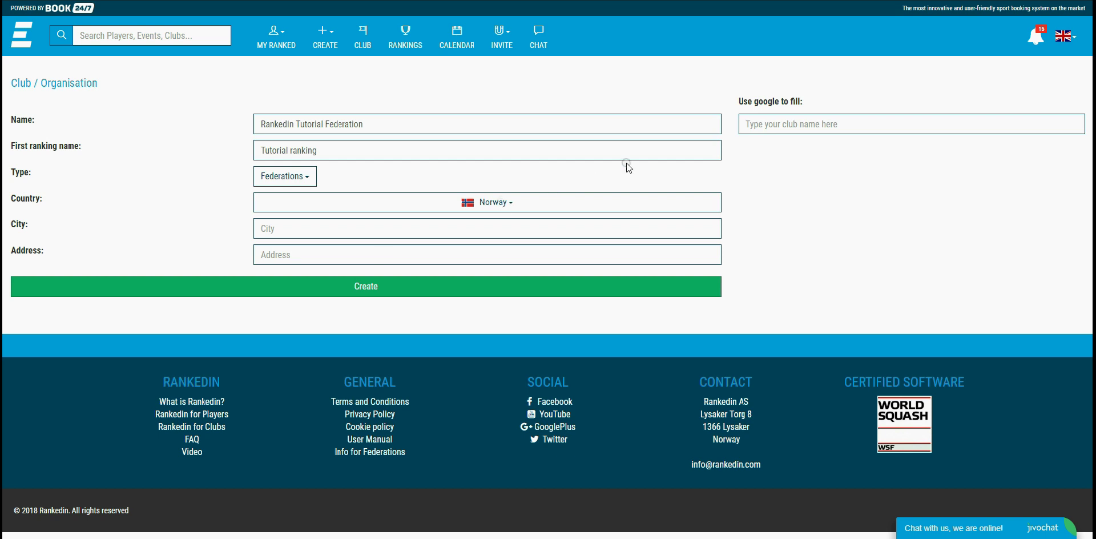
- Fill the location from the 'london' lookup as London, UK, keeping United Kingdom as country
{"action": "left_click", "coordinate": [771, 127]}
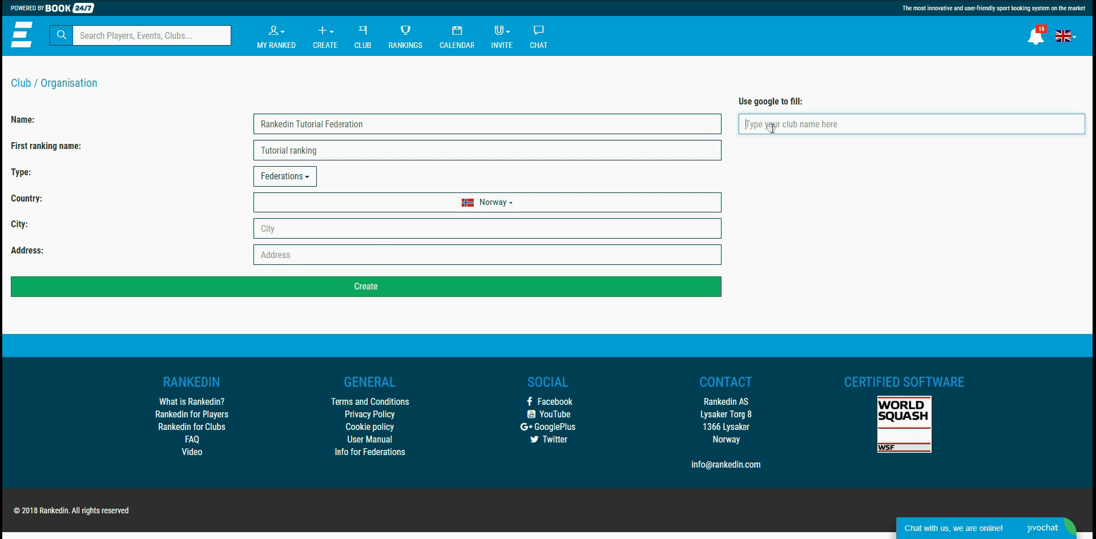
{"action": "type", "text": "london"}
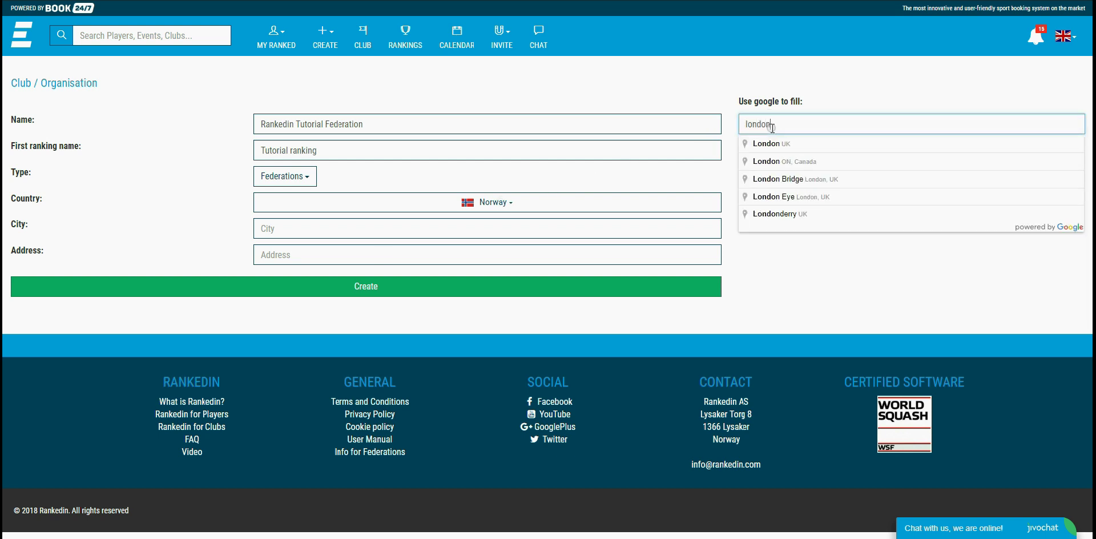
{"action": "left_click", "coordinate": [770, 144]}
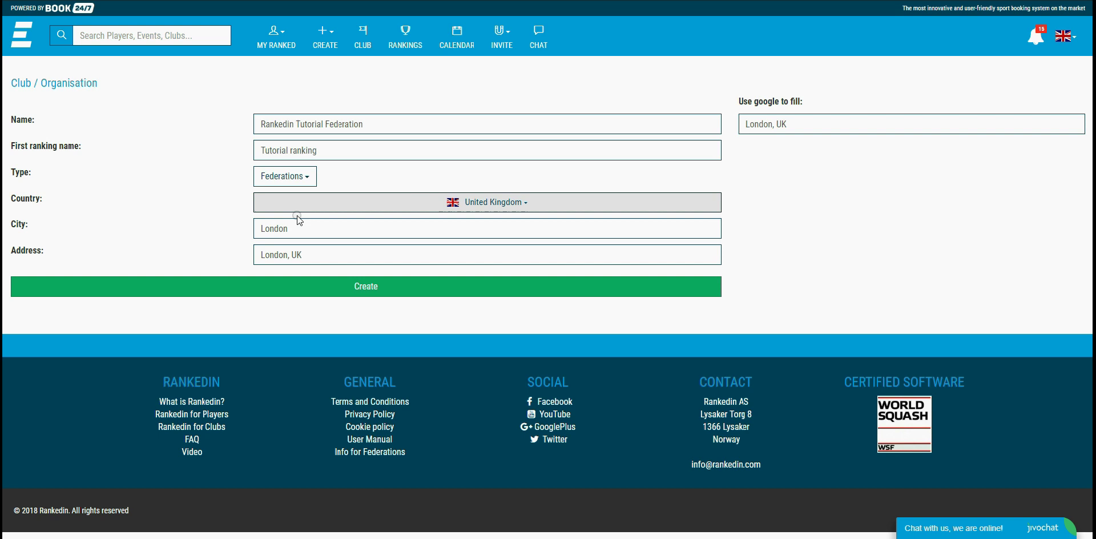
{"action": "left_click", "coordinate": [498, 207]}
{"action": "left_click", "coordinate": [496, 207]}
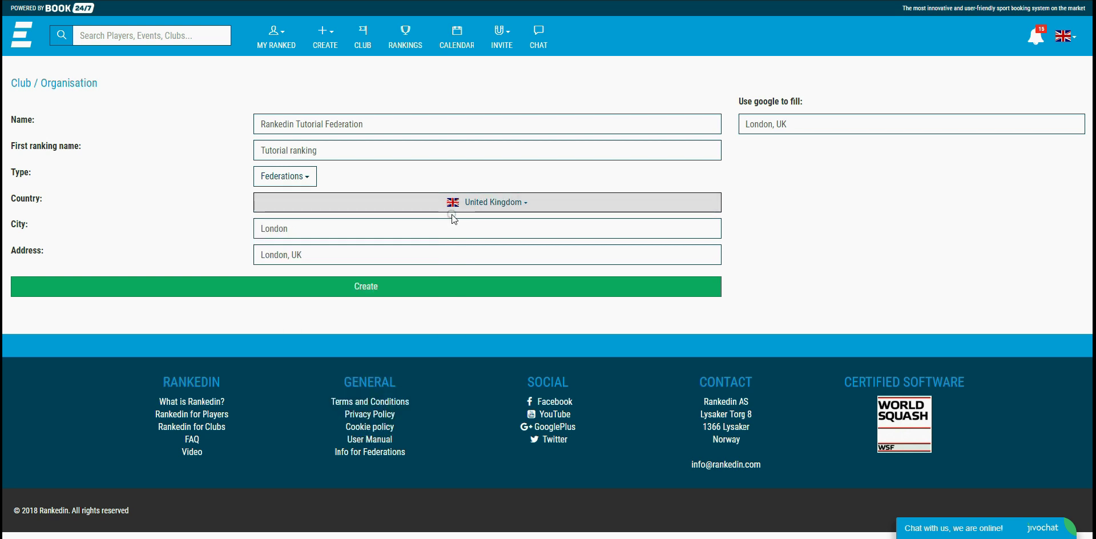
- Create the federation and review its new page with the Tutorial ranking and empty events list
{"action": "left_click", "coordinate": [375, 289]}
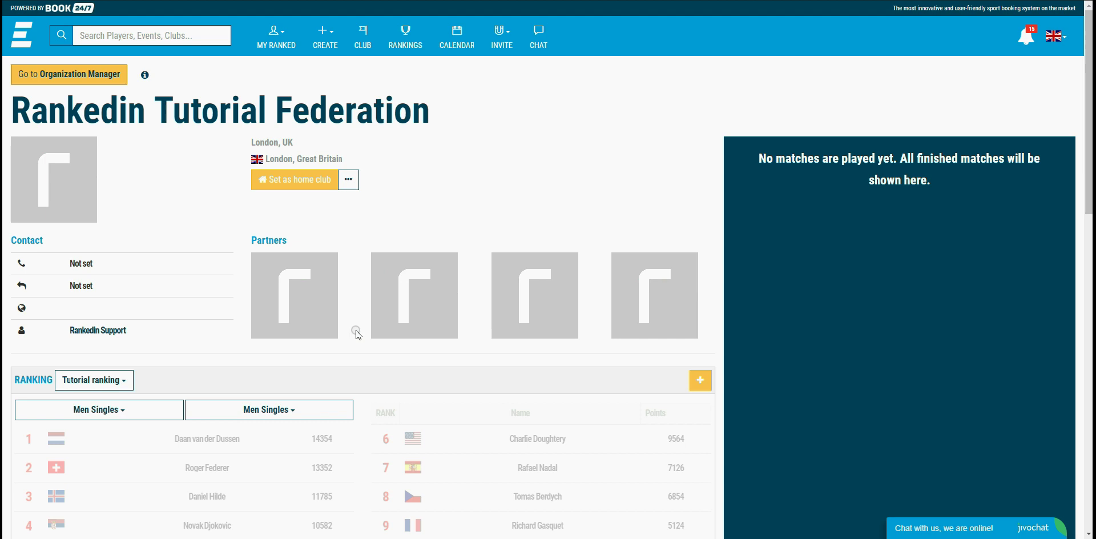
{"action": "scroll", "coordinate": [351, 336], "scroll_direction": "down", "scroll_amount": 2}
{"action": "scroll", "coordinate": [351, 338], "scroll_direction": "down", "scroll_amount": 2}
{"action": "scroll", "coordinate": [348, 335], "scroll_direction": "down", "scroll_amount": 1}
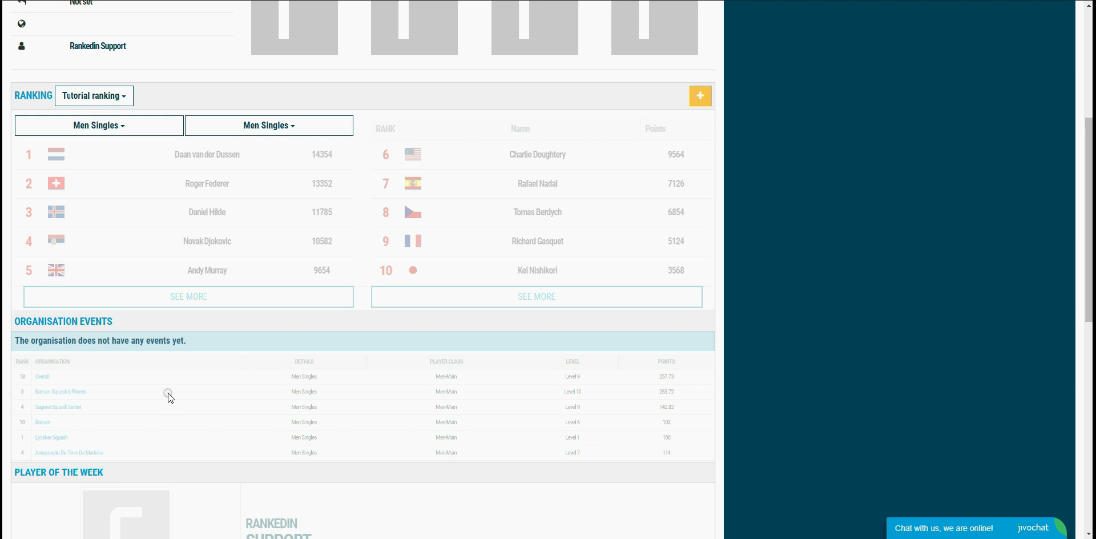
{"action": "scroll", "coordinate": [168, 394], "scroll_direction": "up", "scroll_amount": 2}
{"action": "scroll", "coordinate": [499, 341], "scroll_direction": "up", "scroll_amount": 3}
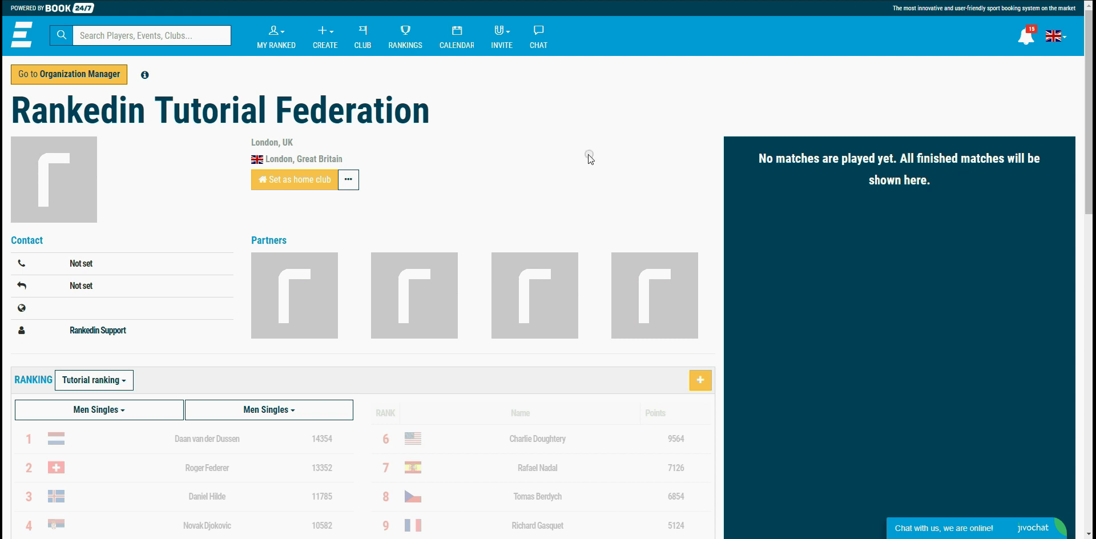
- Make Rankedin Tutorial Federation the profile's home club and open its organisation page
{"action": "left_click", "coordinate": [288, 182]}
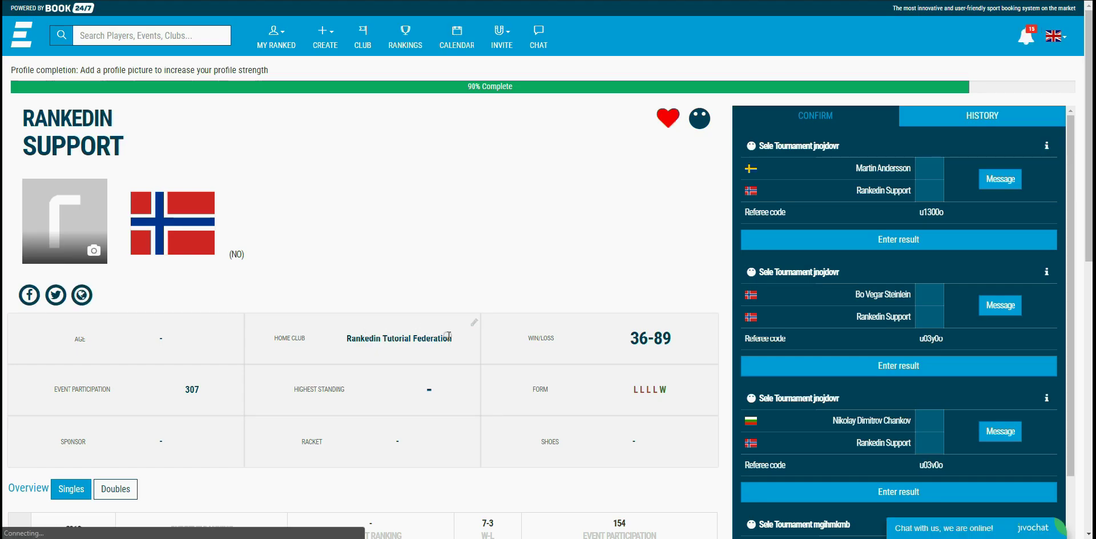
{"action": "left_click", "coordinate": [432, 339]}
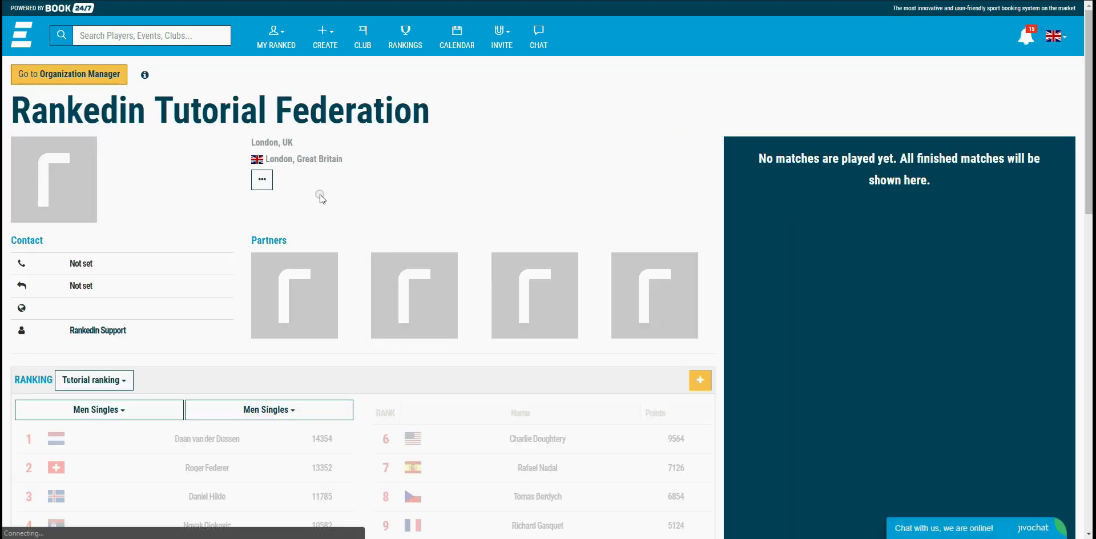
{"action": "left_click", "coordinate": [61, 78]}
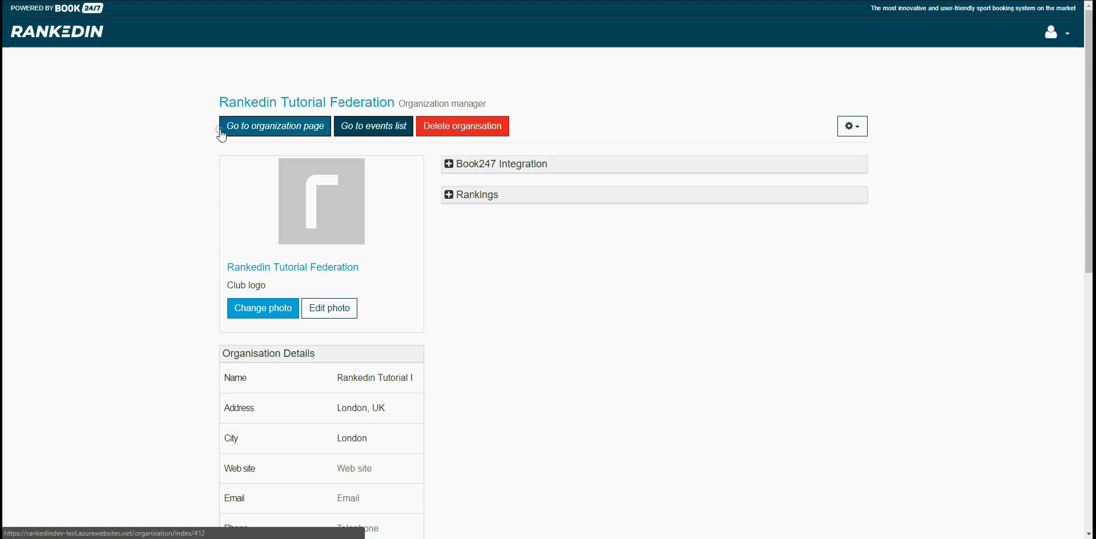
{"action": "scroll", "coordinate": [285, 263], "scroll_direction": "down", "scroll_amount": 2}
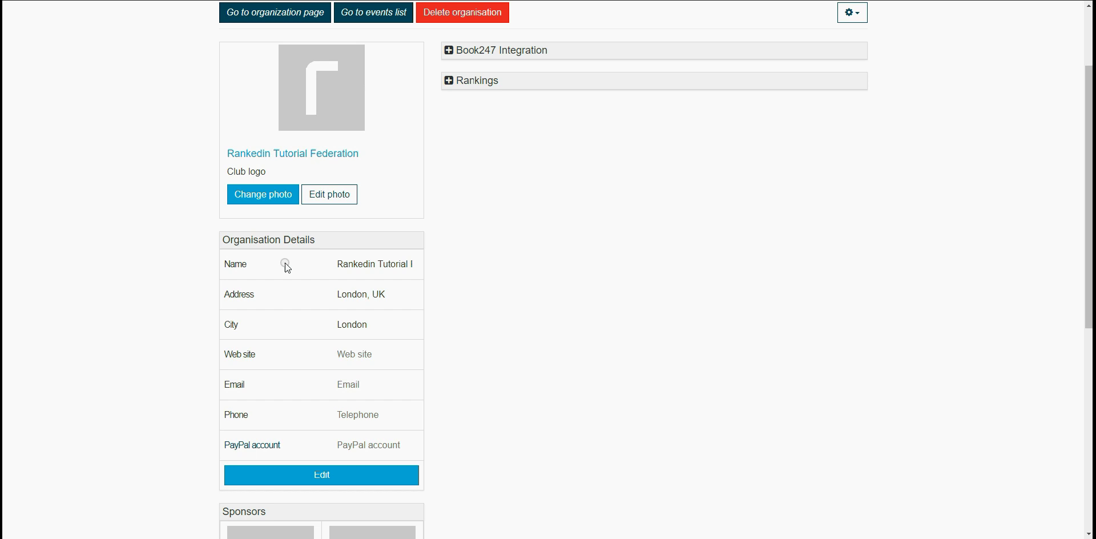
{"action": "scroll", "coordinate": [341, 314], "scroll_direction": "up", "scroll_amount": 1}
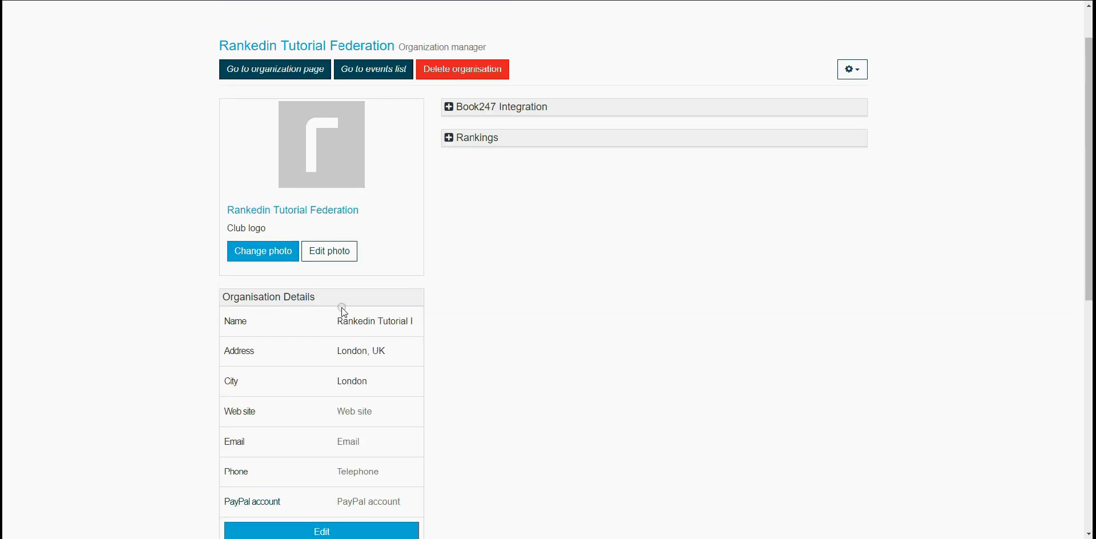
{"action": "scroll", "coordinate": [298, 435], "scroll_direction": "down", "scroll_amount": 2}
{"action": "scroll", "coordinate": [300, 430], "scroll_direction": "down", "scroll_amount": 2}
{"action": "scroll", "coordinate": [300, 430], "scroll_direction": "up", "scroll_amount": 5}
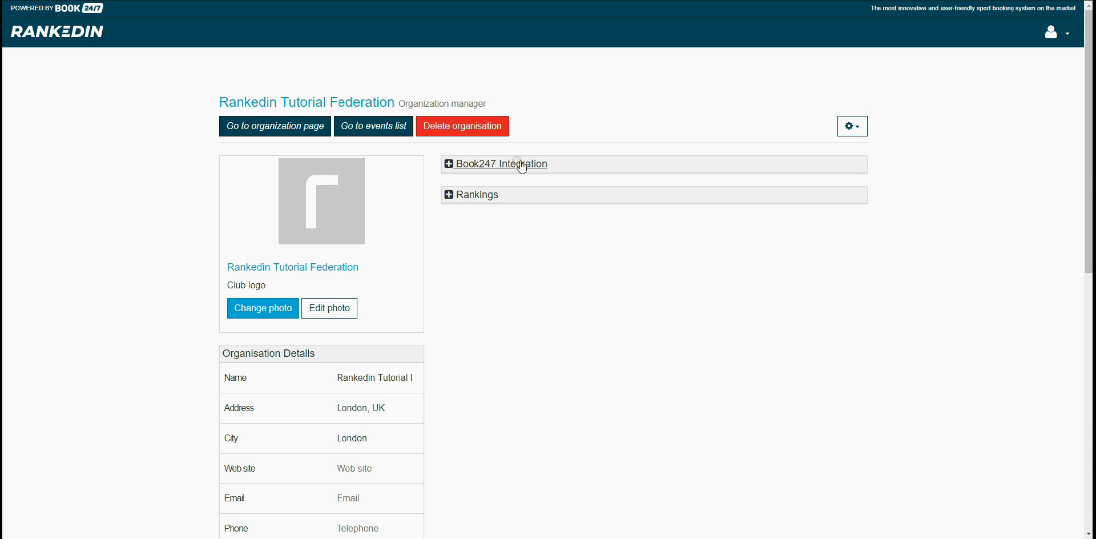
{"action": "left_click", "coordinate": [865, 133]}
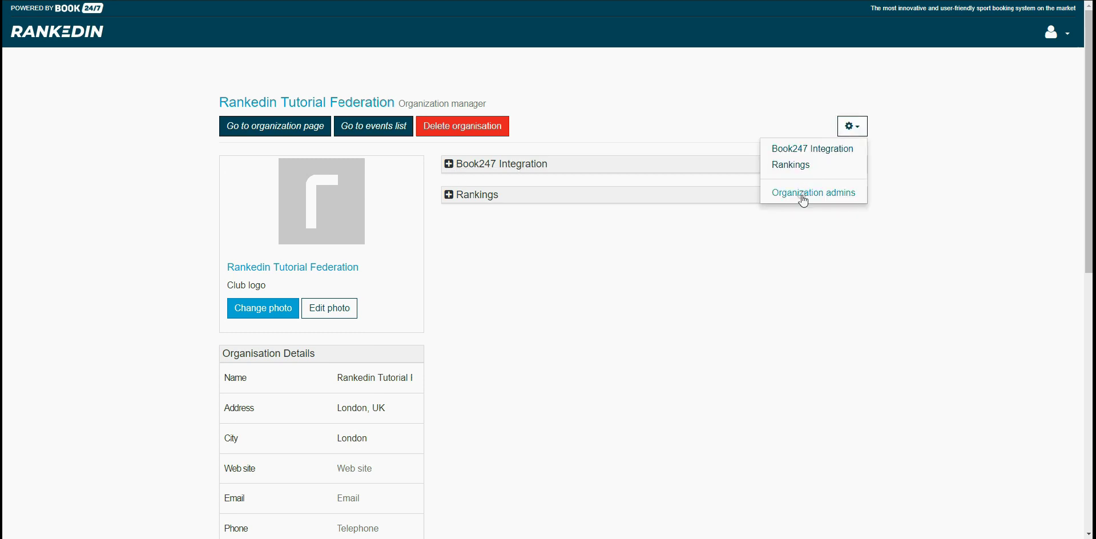
{"action": "left_click", "coordinate": [803, 197]}
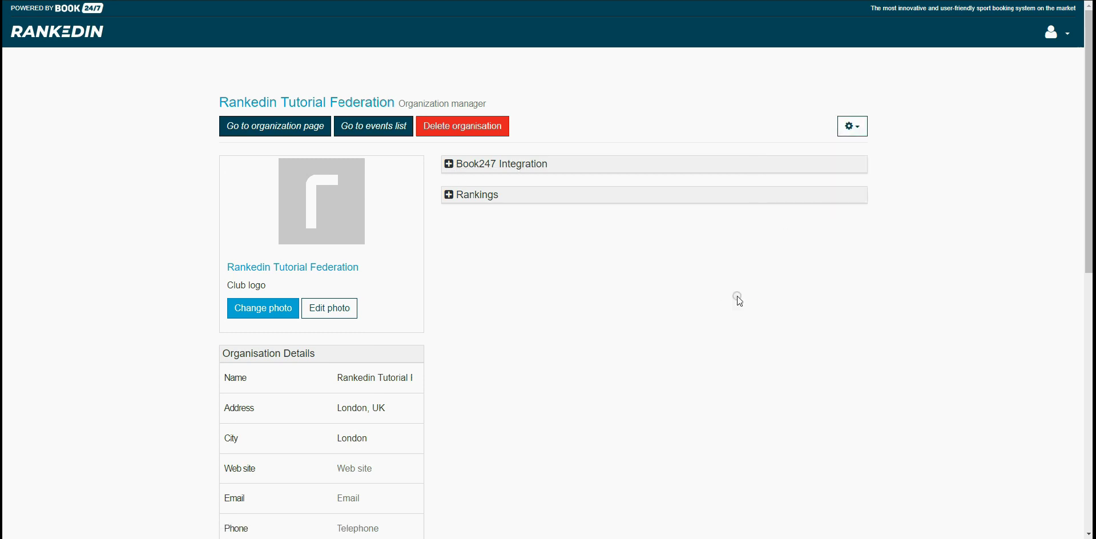
{"action": "left_click", "coordinate": [270, 129]}
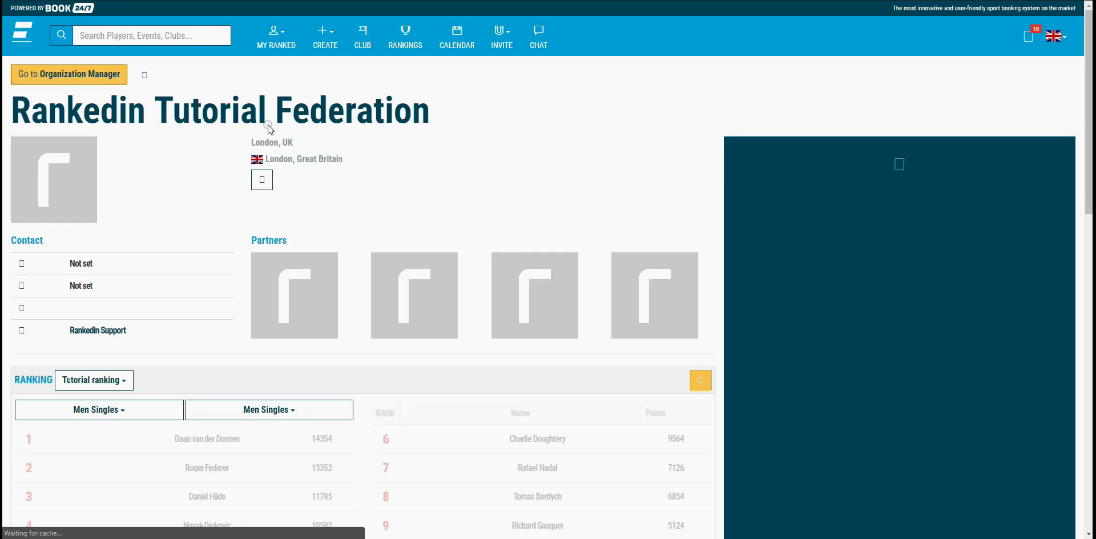
{"action": "left_click", "coordinate": [143, 35]}
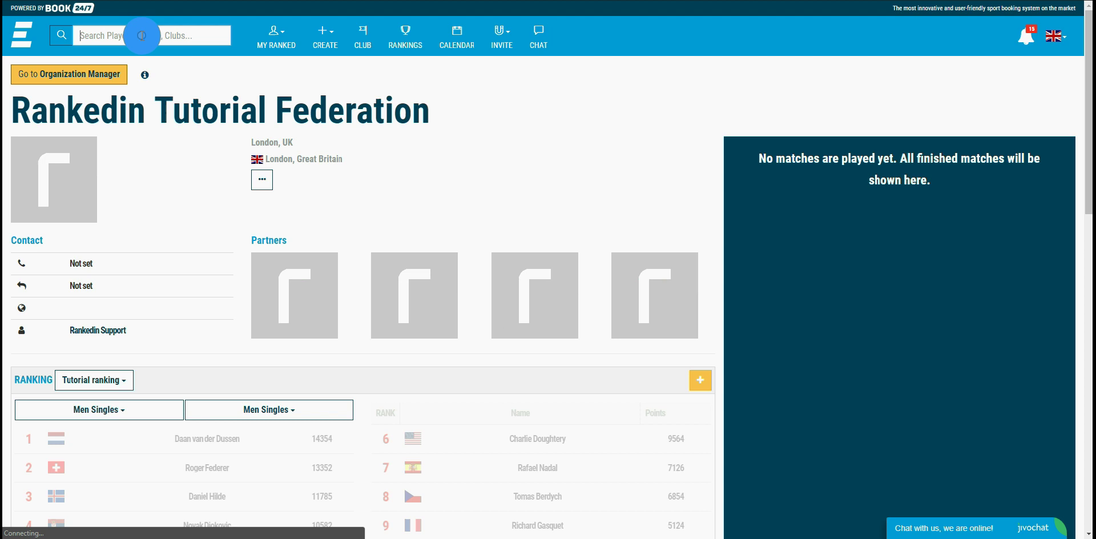
{"action": "type", "text": "rankedin tut"}
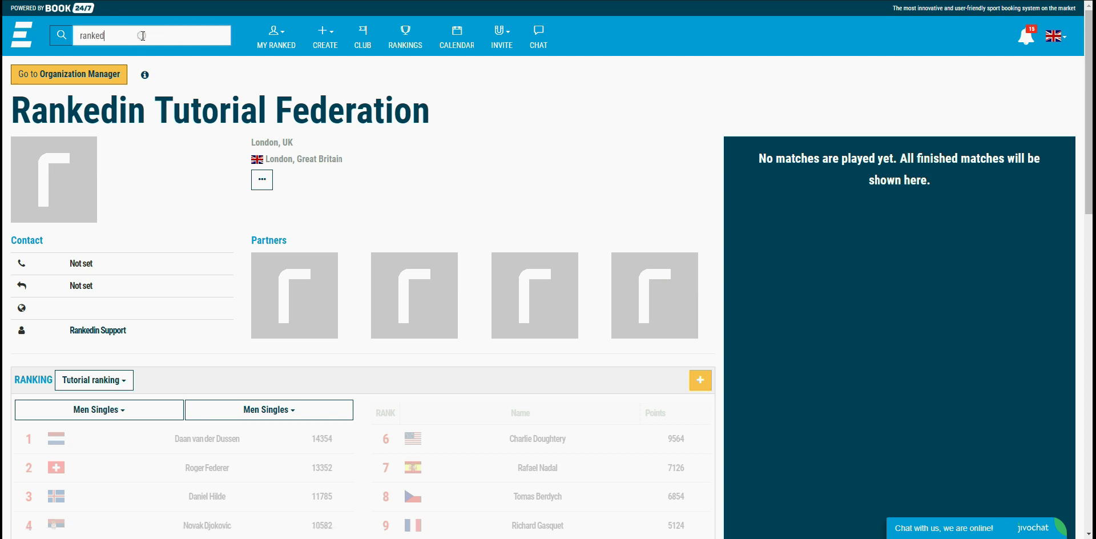
{"action": "type", "text": "orial"}
{"action": "key", "text": "Return"}
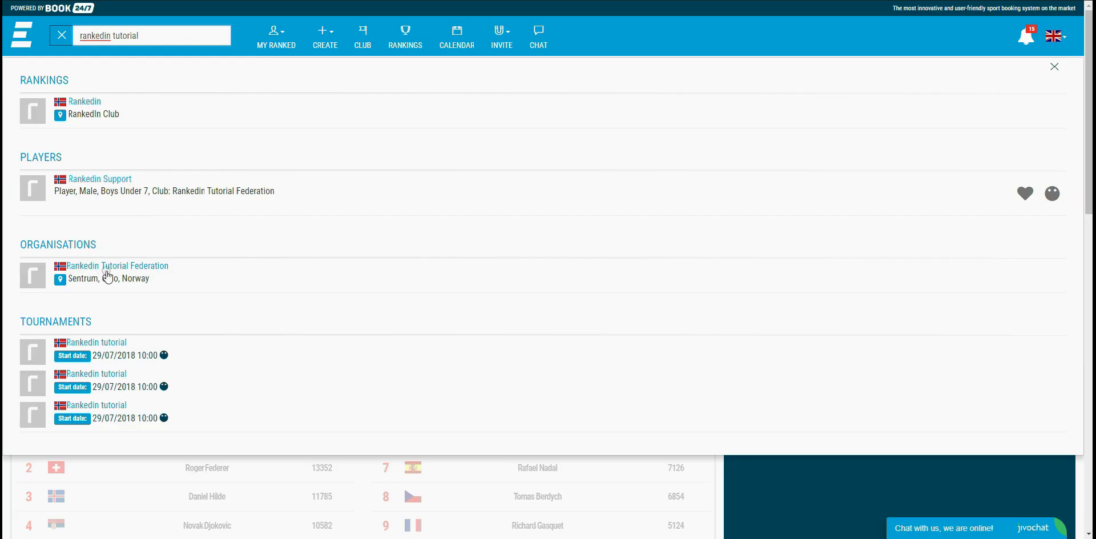
{"action": "left_click", "coordinate": [66, 296]}
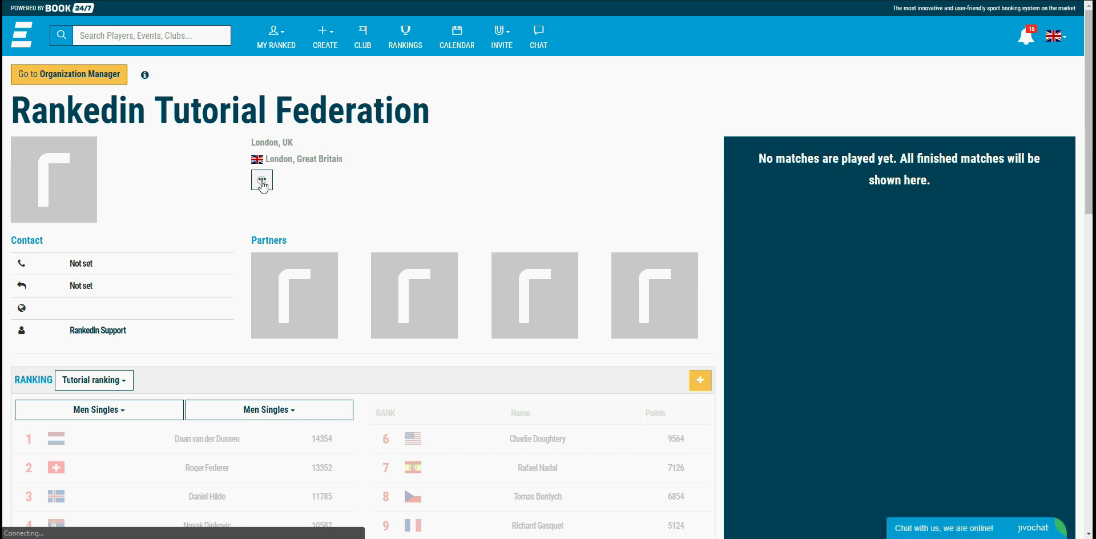
- Copy the federation's embed code with colour 3289c7 from the '...' Embed option, then close it
{"action": "left_click", "coordinate": [261, 180]}
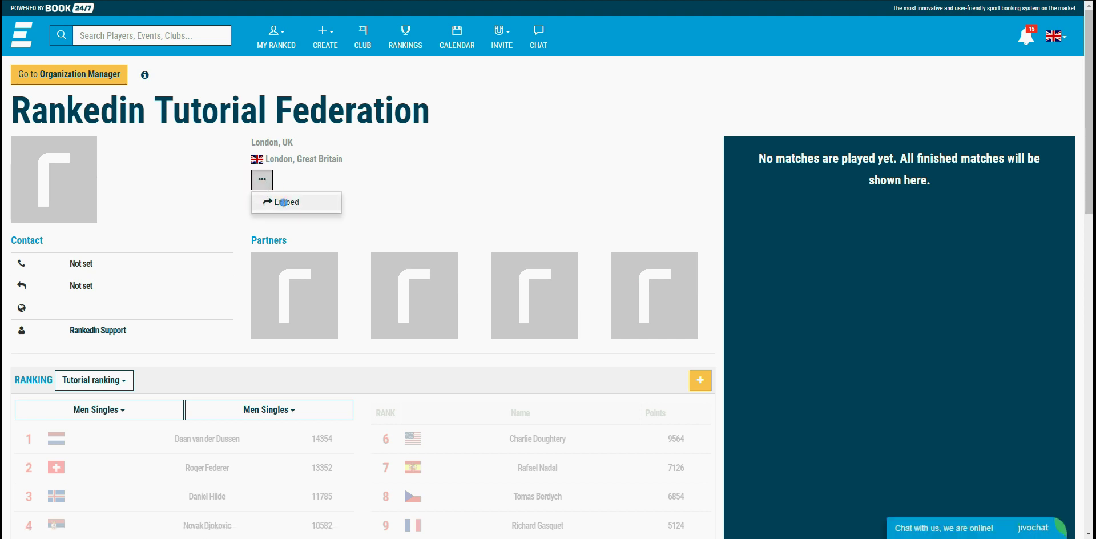
{"action": "left_click", "coordinate": [279, 202]}
{"action": "double_click", "coordinate": [435, 291]}
{"action": "triple_click", "coordinate": [435, 291]}
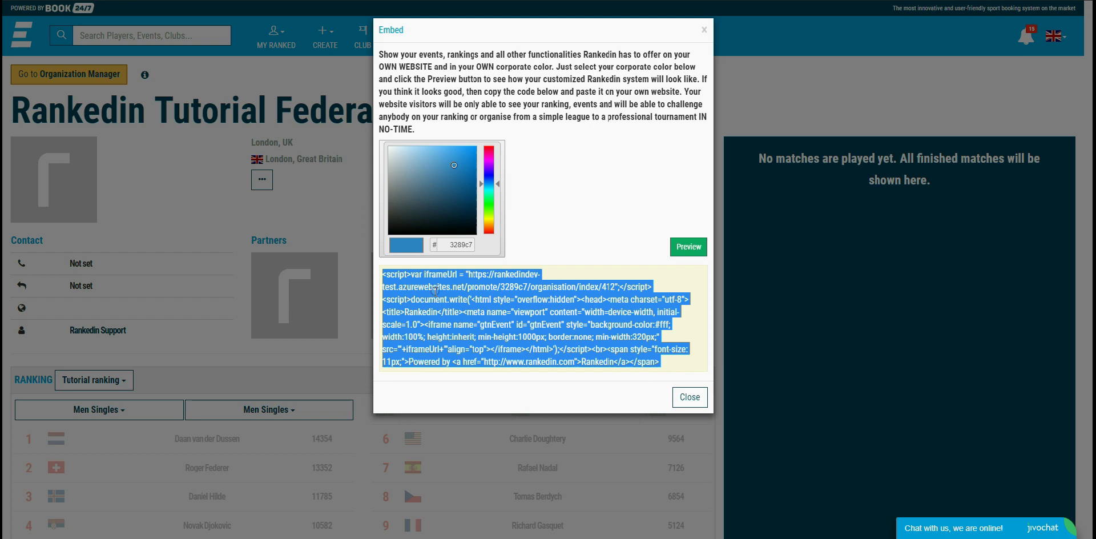
{"action": "right_click", "coordinate": [433, 289]}
{"action": "left_click", "coordinate": [431, 297]}
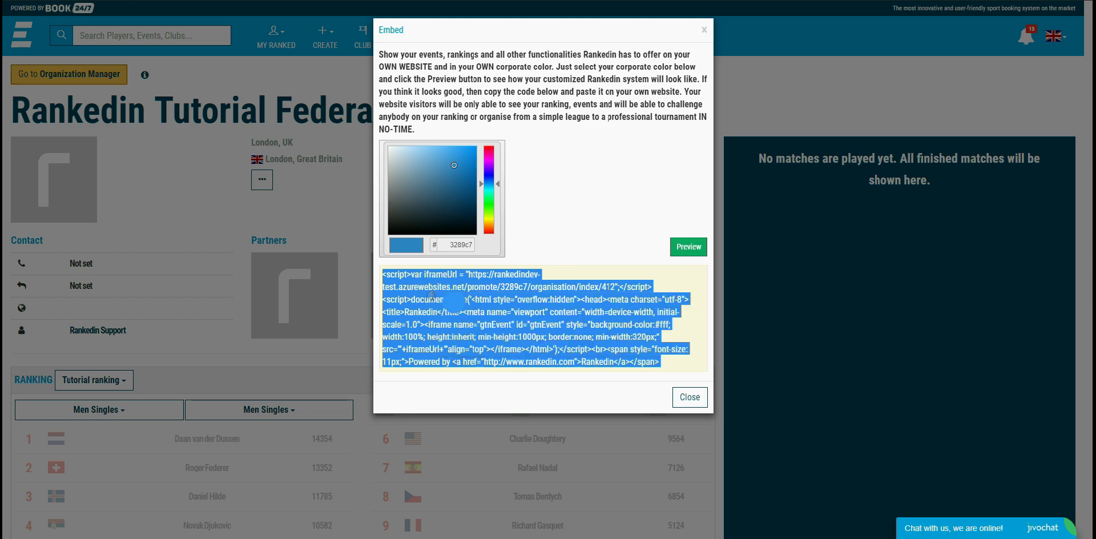
{"action": "left_click", "coordinate": [690, 397]}
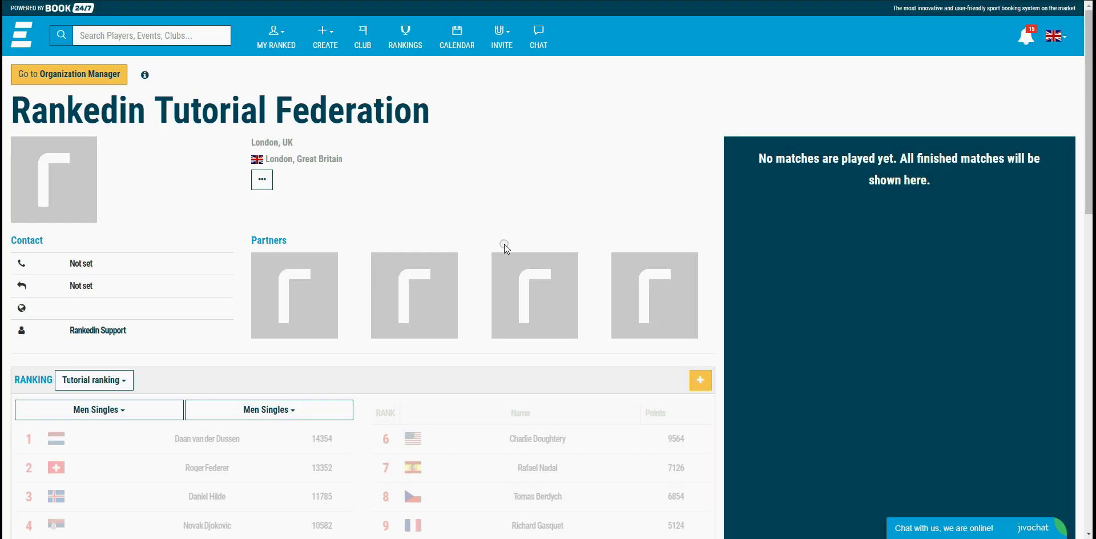